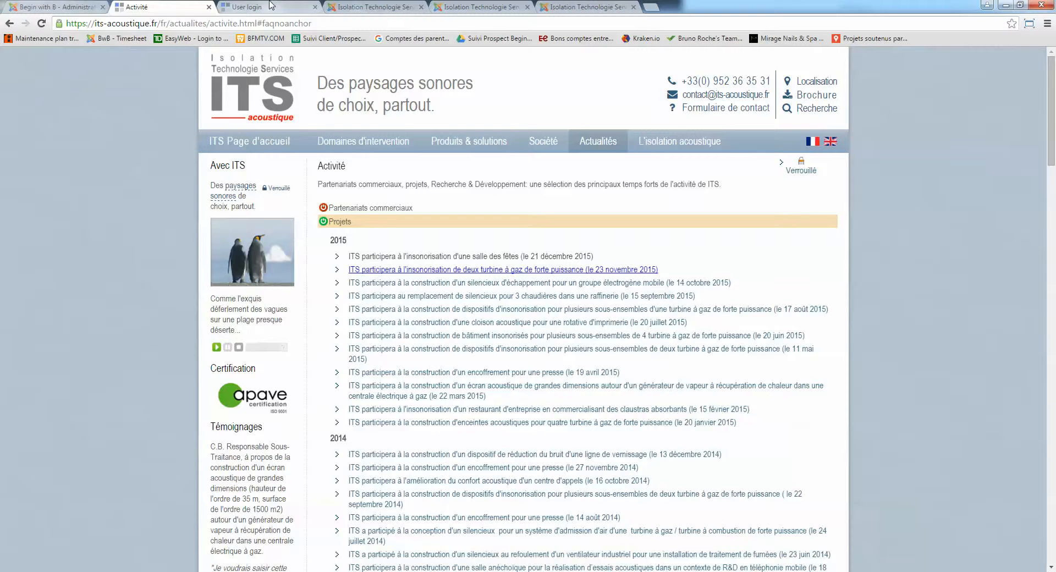
# - Sign in to the its-acoustique.fr Joomla administration with the saved credentials, reload its /administrator/ address and open the article list
pyautogui.click(330, 6)
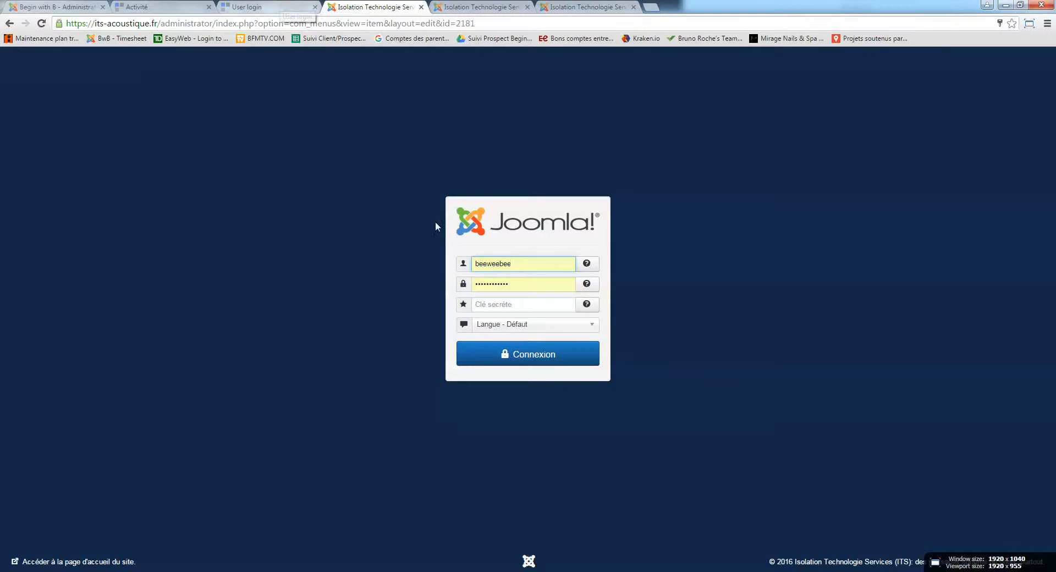
pyautogui.click(517, 355)
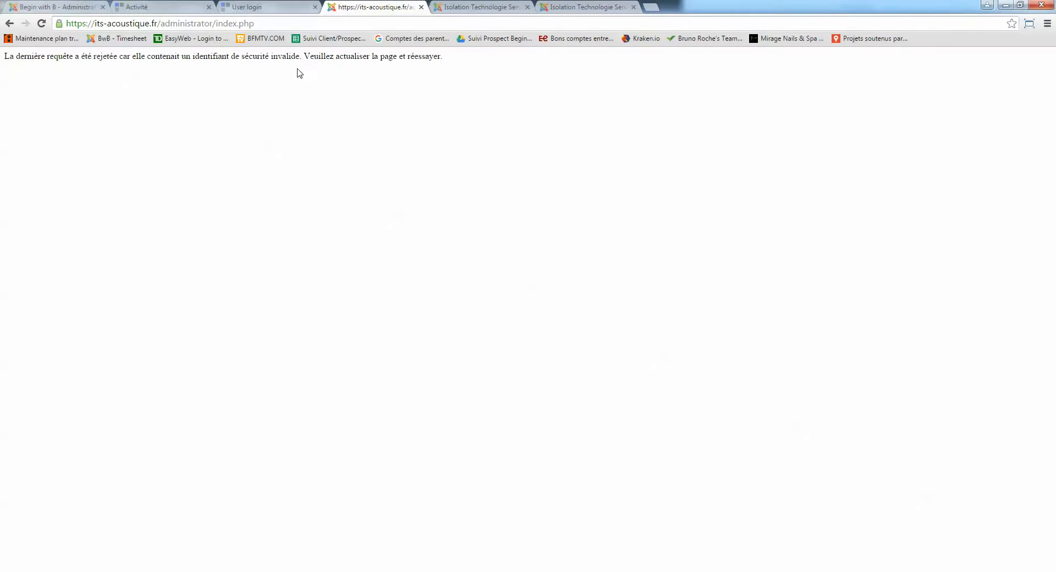
pyautogui.moveTo(213, 23); pyautogui.dragTo(255, 23)
pyautogui.press('BackSpace')
pyautogui.press('Return')
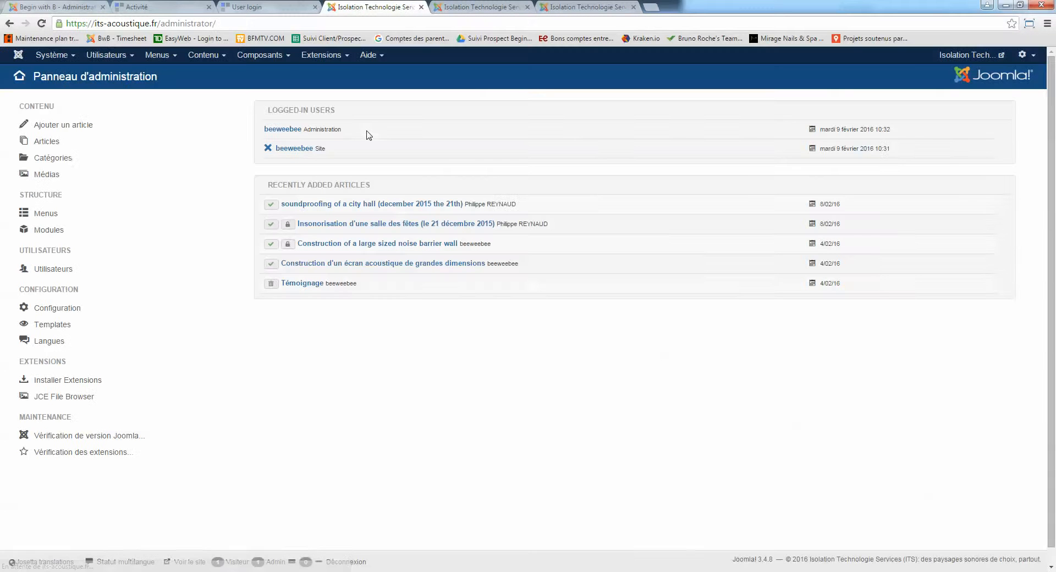
pyautogui.click(205, 56)
pyautogui.click(212, 75)
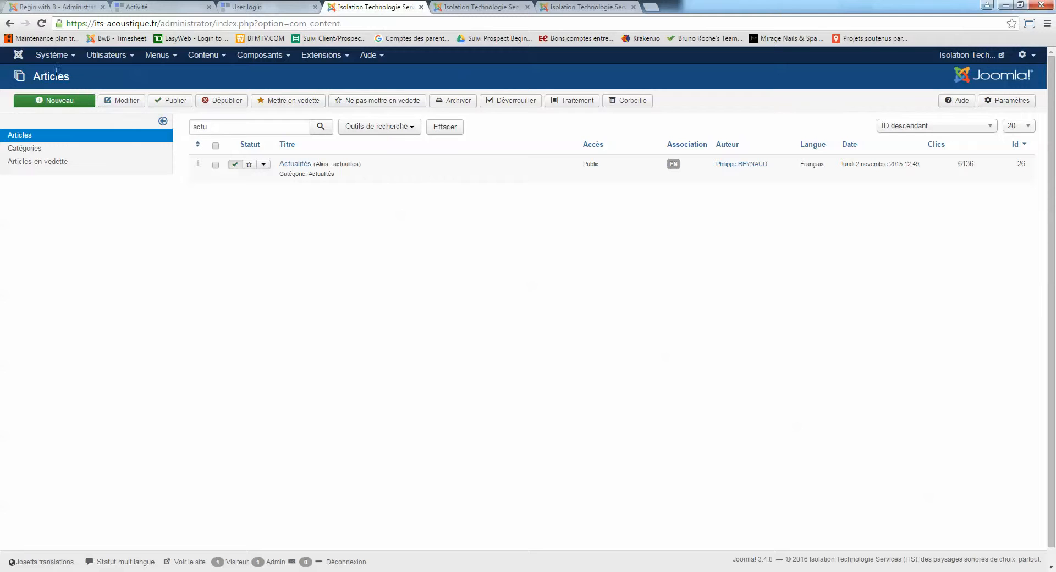
# - Open the global check-in (Déverrouiller) and check in all database tables on page 2 of the list
pyautogui.click(62, 57)
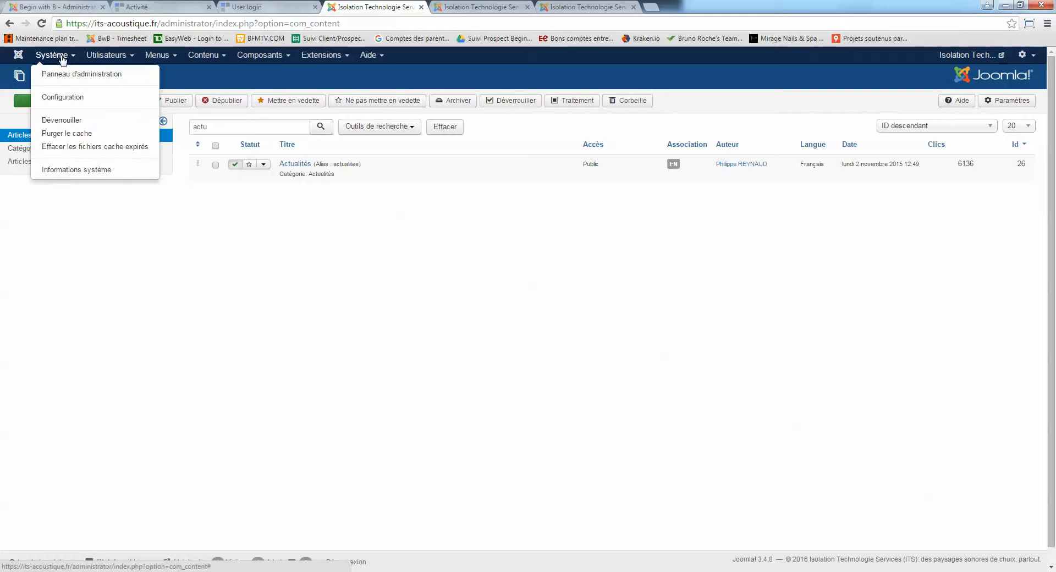
pyautogui.click(66, 116)
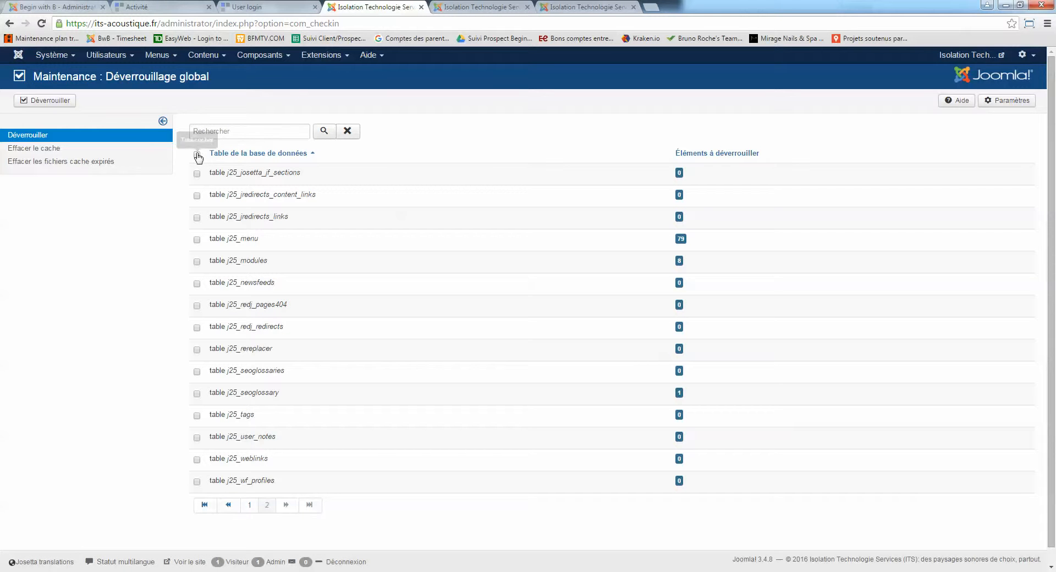
pyautogui.click(197, 156)
pyautogui.scroll(-1, 696, 233)
pyautogui.scroll(1, 431, 302)
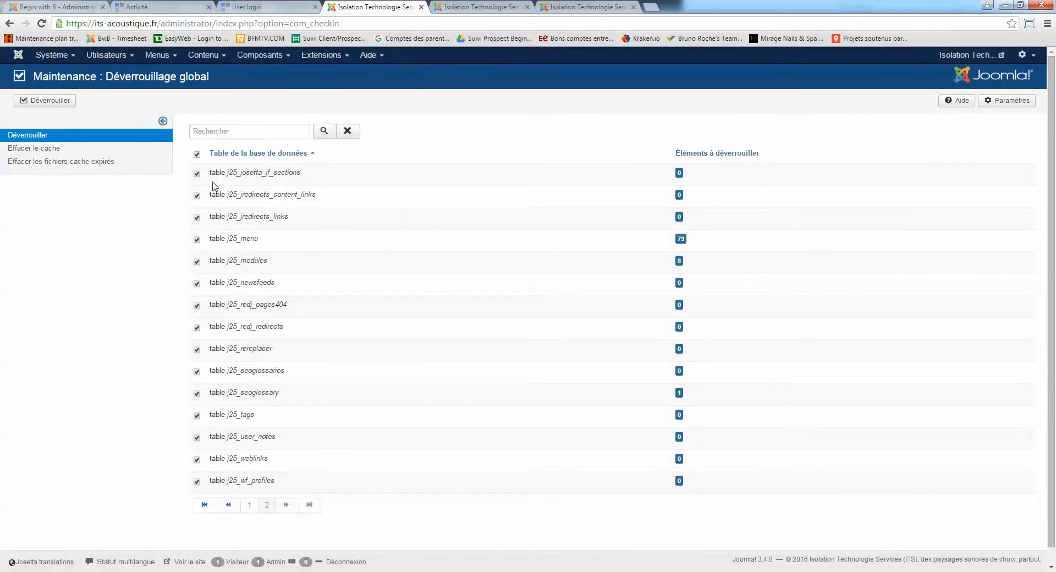
pyautogui.click(57, 104)
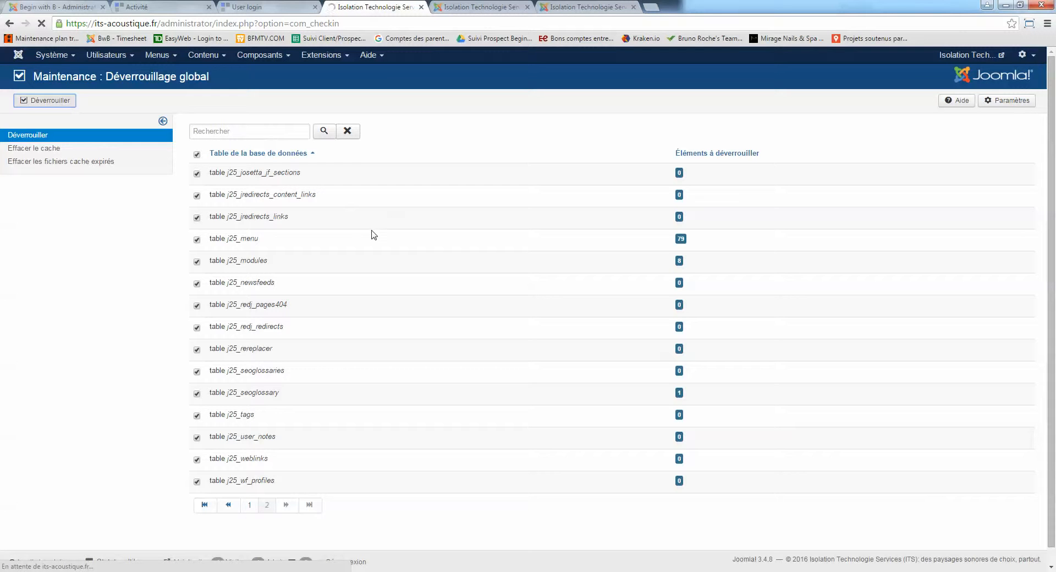
# - Check in all database tables on page 1 of the global check-in list
pyautogui.scroll(-1, 371, 286)
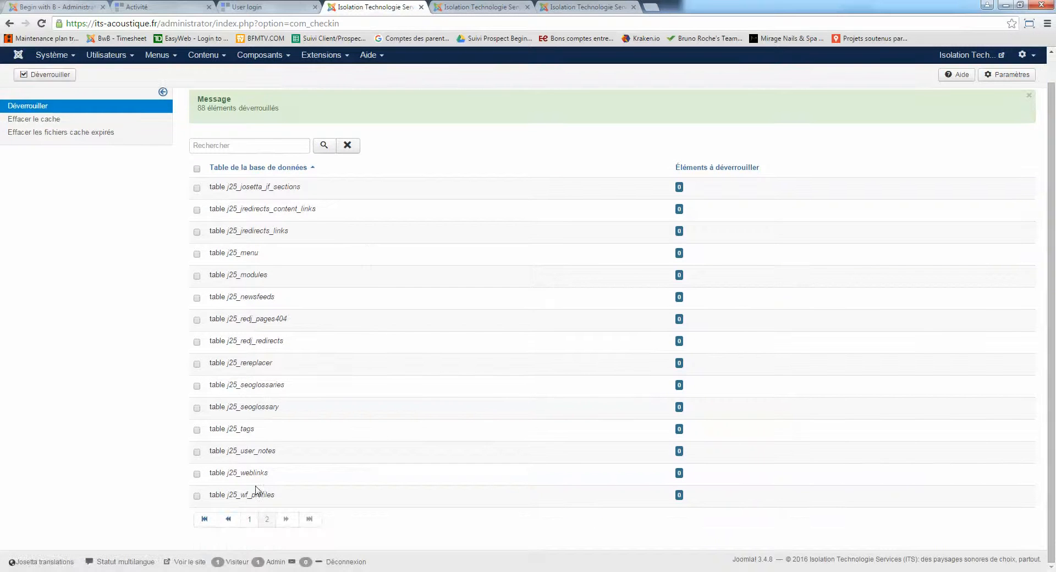
pyautogui.click(267, 522)
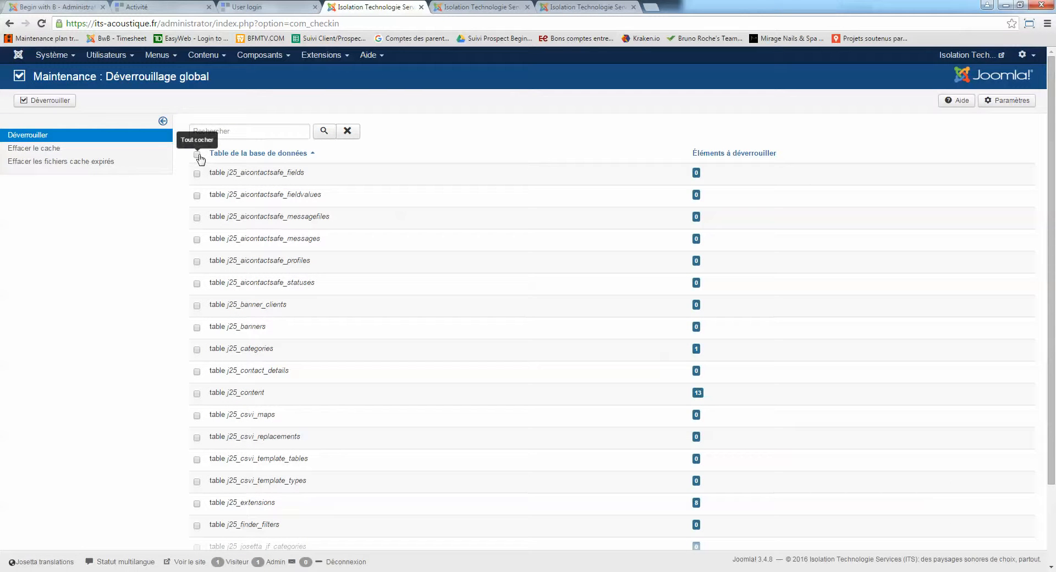
pyautogui.click(197, 154)
pyautogui.click(51, 102)
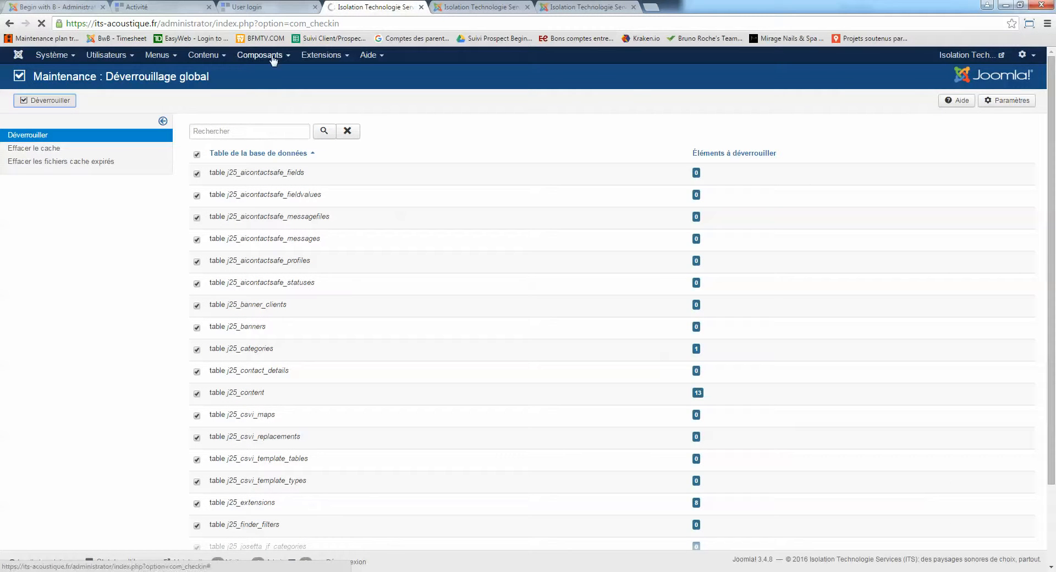
# - Reload the public Activité page and open its article for front-end editing
pyautogui.click(262, 6)
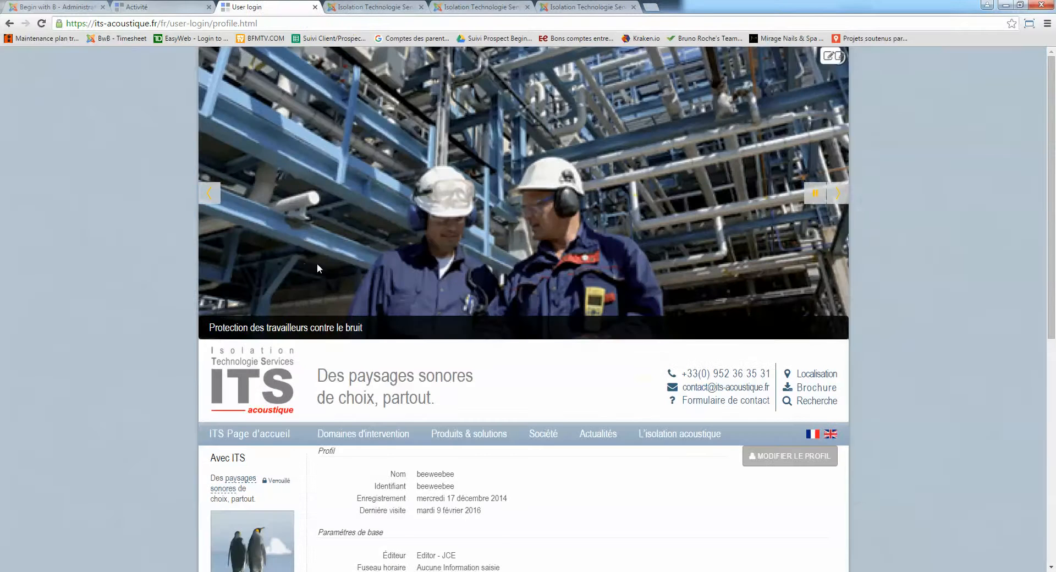
pyautogui.scroll(-1, 316, 263)
pyautogui.click(152, 6)
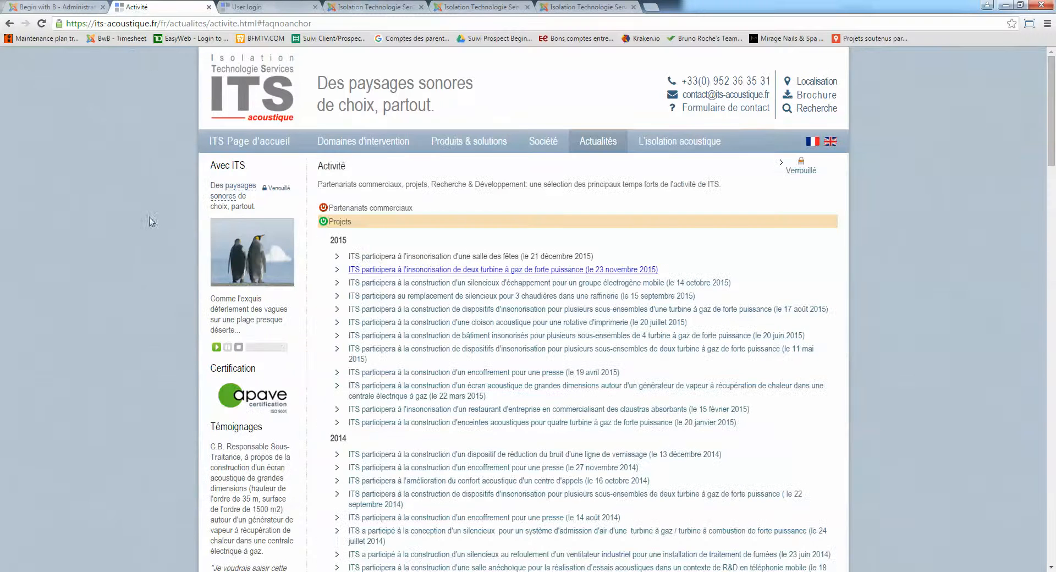
pyautogui.click(41, 23)
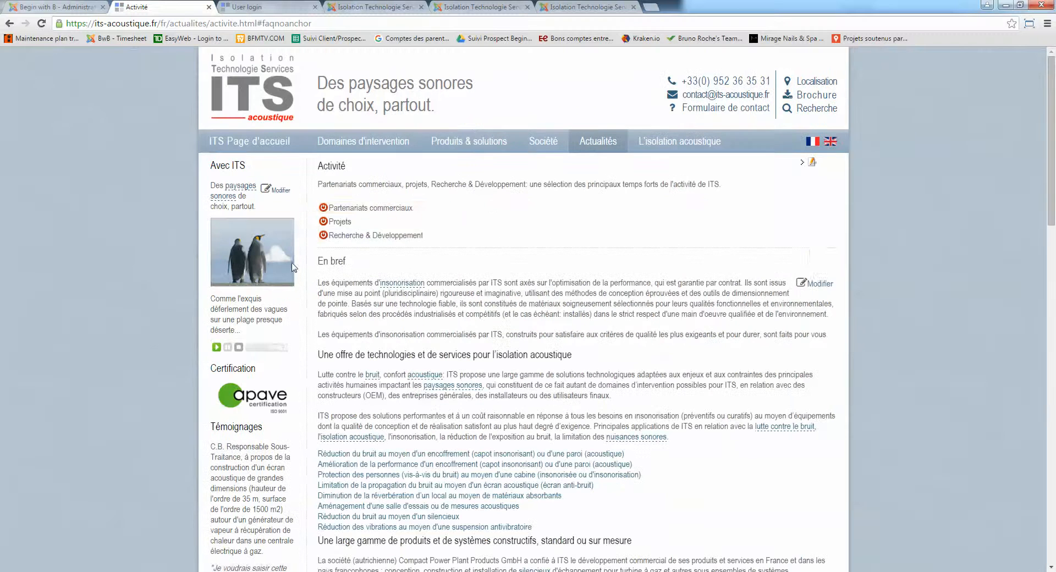
pyautogui.click(813, 163)
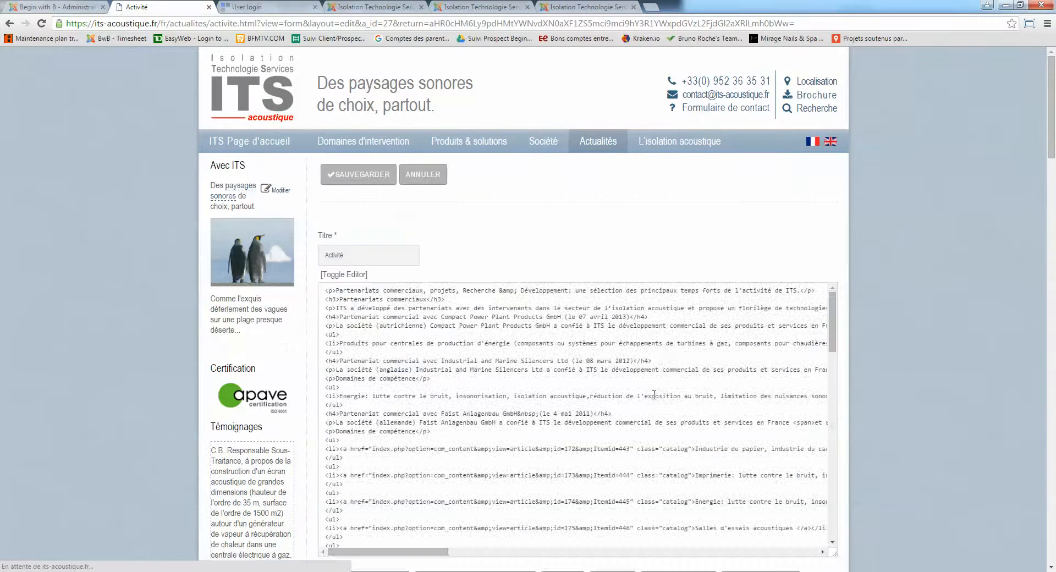
# - Remove the extra space in front of the 23 novembre 2015 project entry in the article's Projets list
pyautogui.scroll(-4, 856, 372)
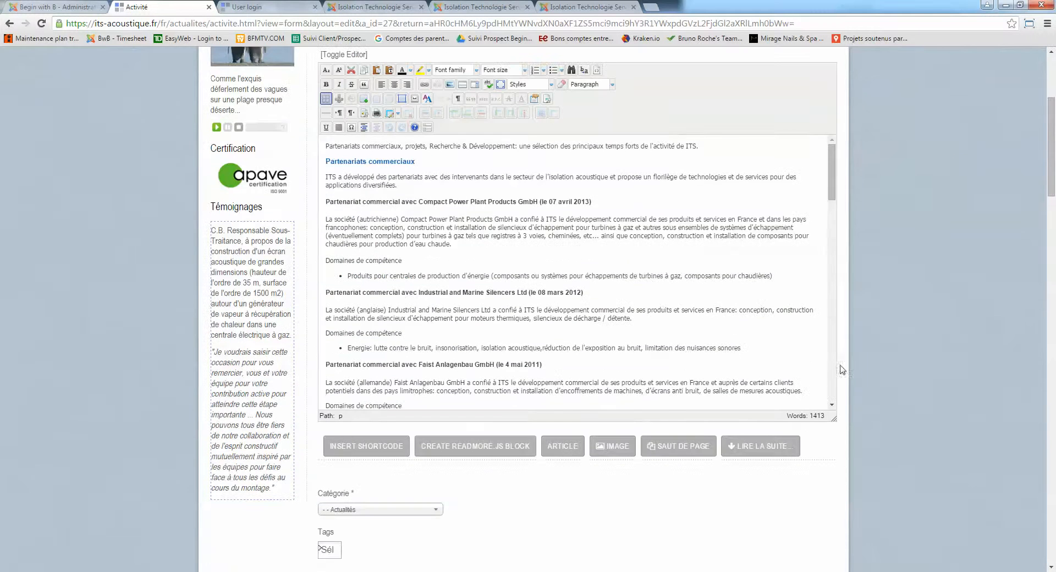
pyautogui.scroll(-4, 617, 277)
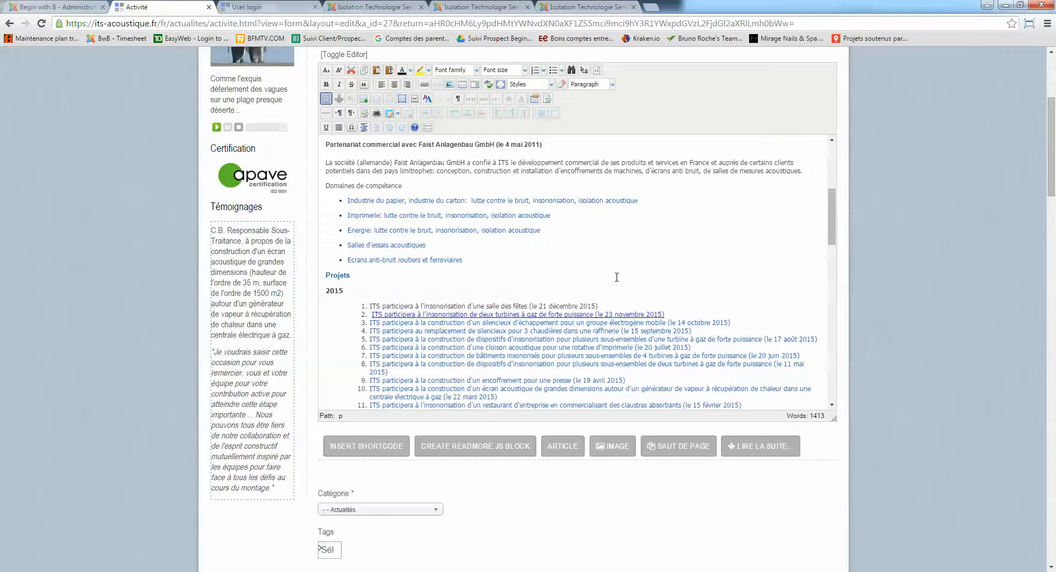
pyautogui.click(592, 314)
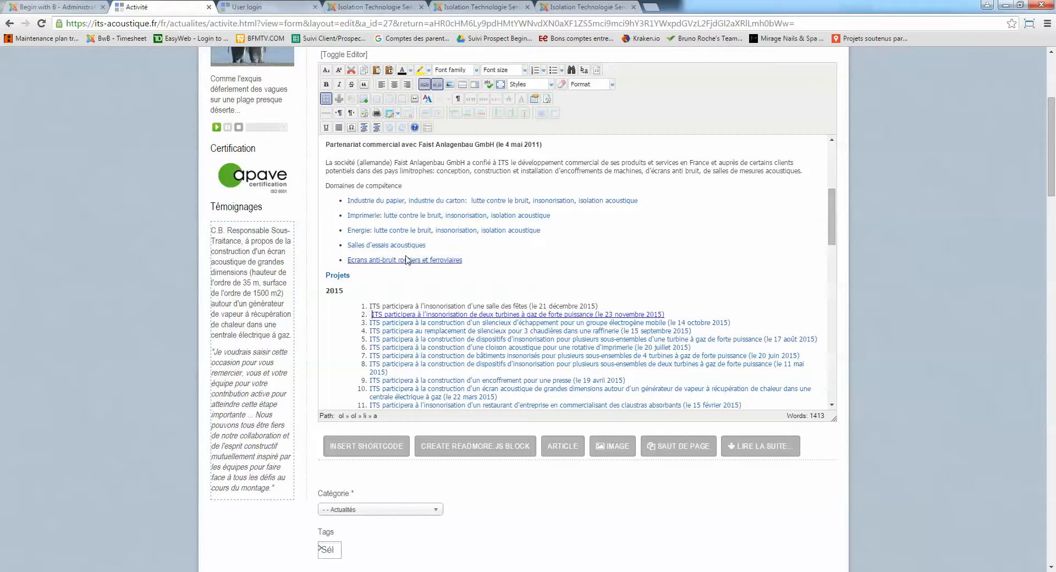
pyautogui.press('BackSpace')
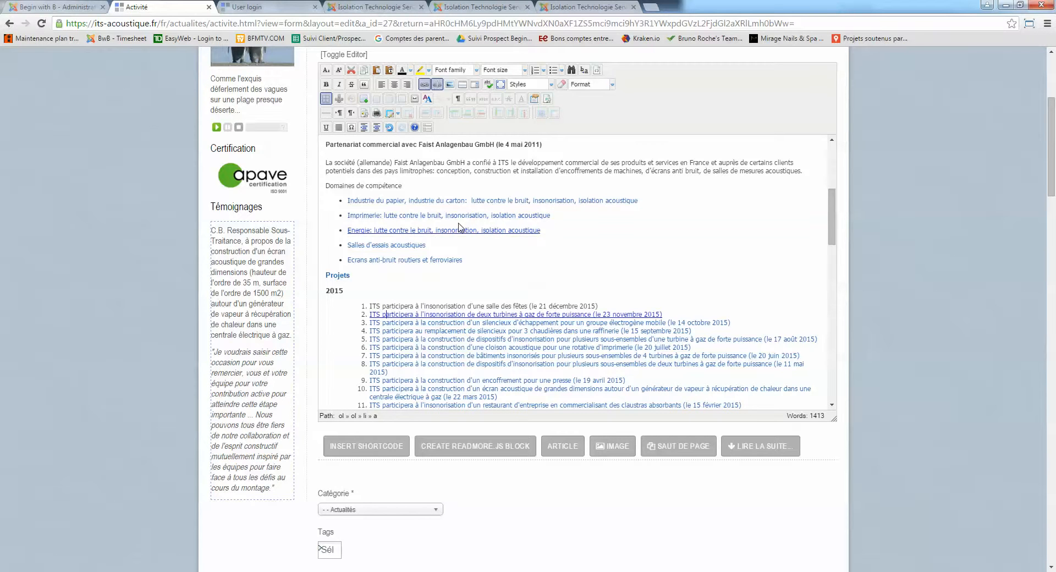
# - Switch the article editor to HTML source view and examine the markup of the 2015 project entries
pyautogui.scroll(1, 847, 157)
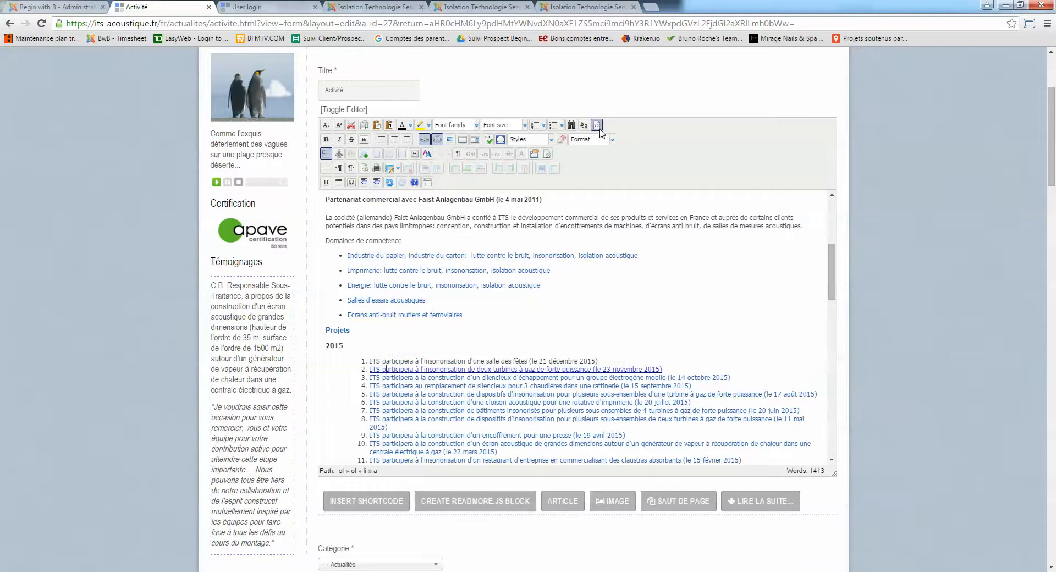
pyautogui.click(598, 126)
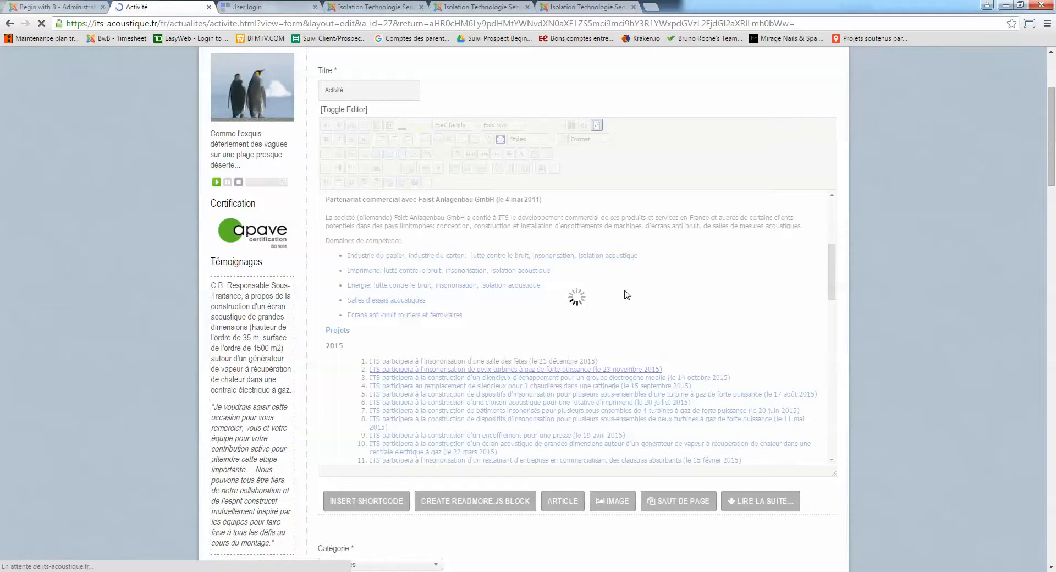
pyautogui.scroll(-5, 605, 285)
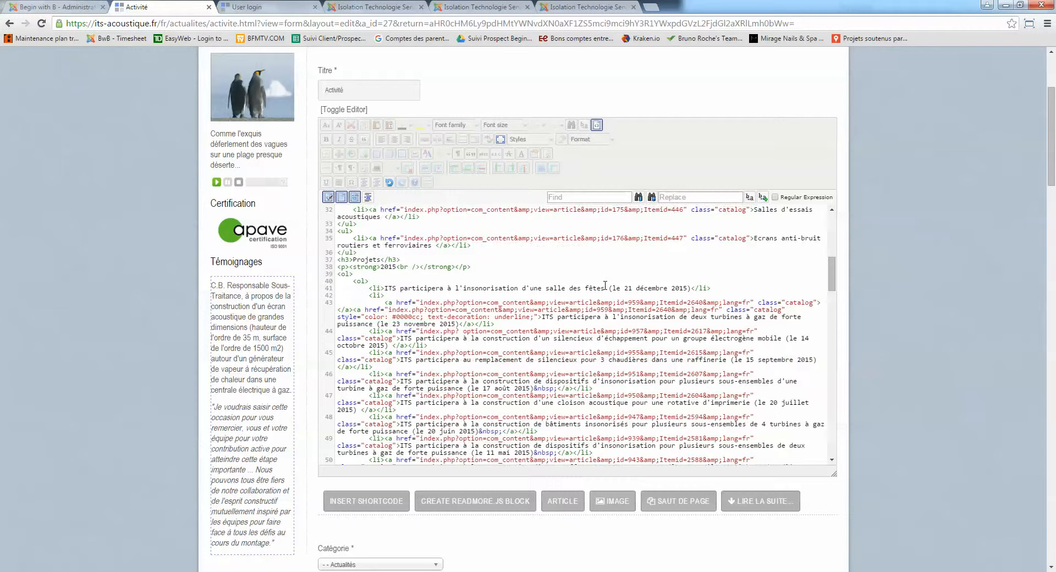
pyautogui.scroll(-3, 607, 285)
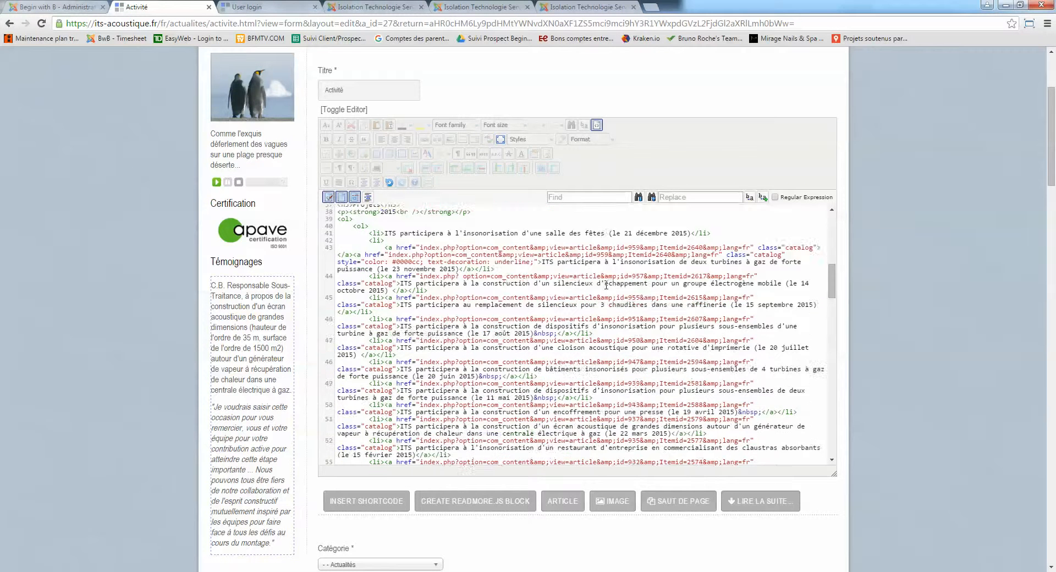
pyautogui.scroll(-3, 605, 285)
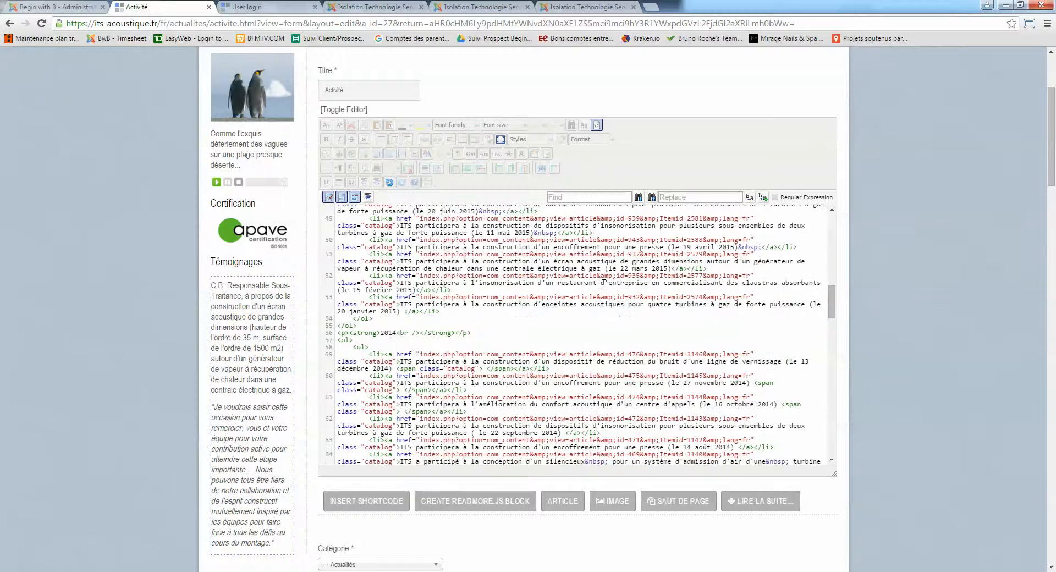
pyautogui.moveTo(83, 568)
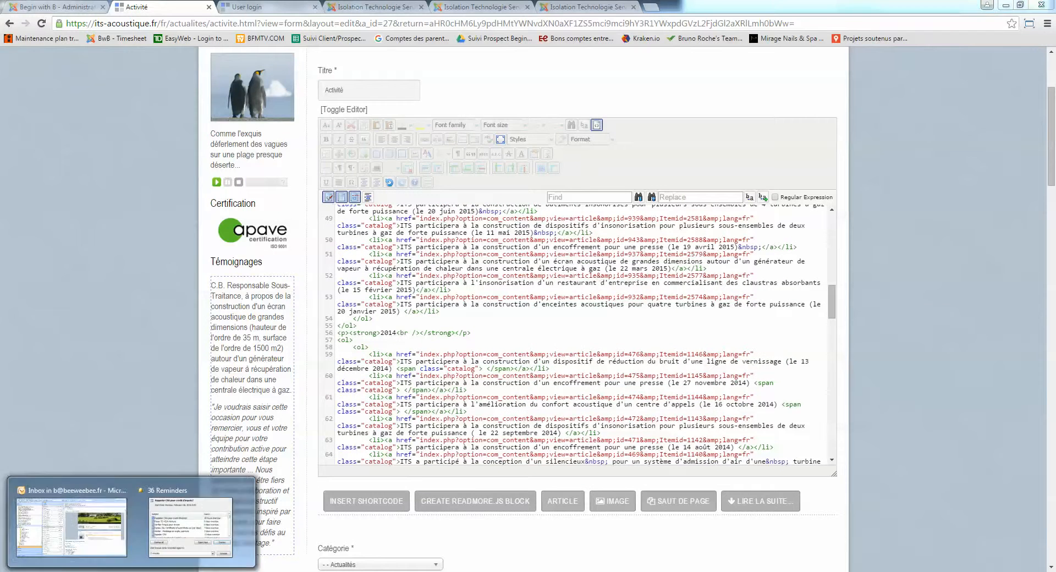
pyautogui.click(62, 541)
pyautogui.hotkey('alt', 'Tab')
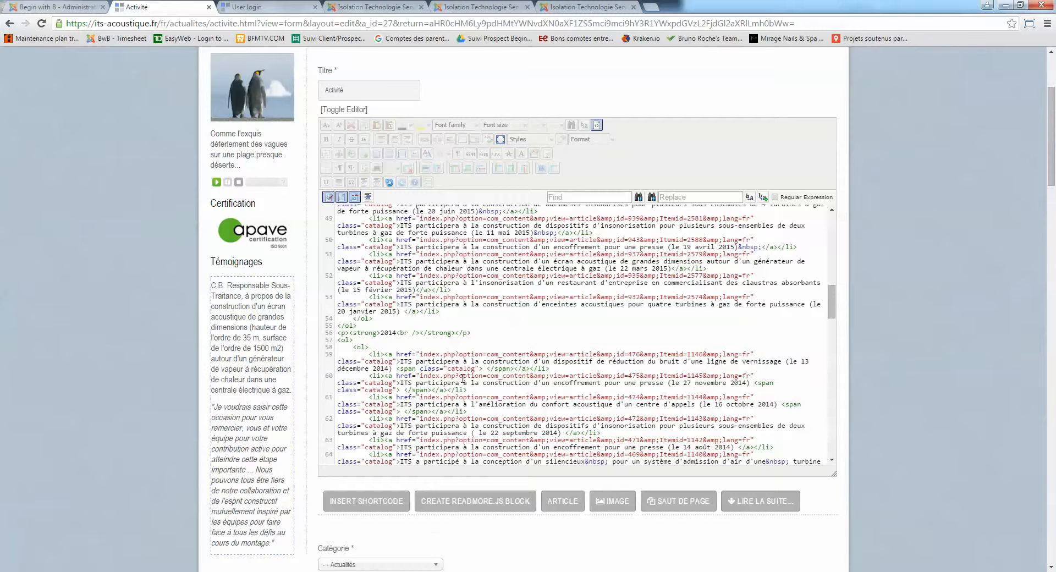
pyautogui.scroll(6, 465, 335)
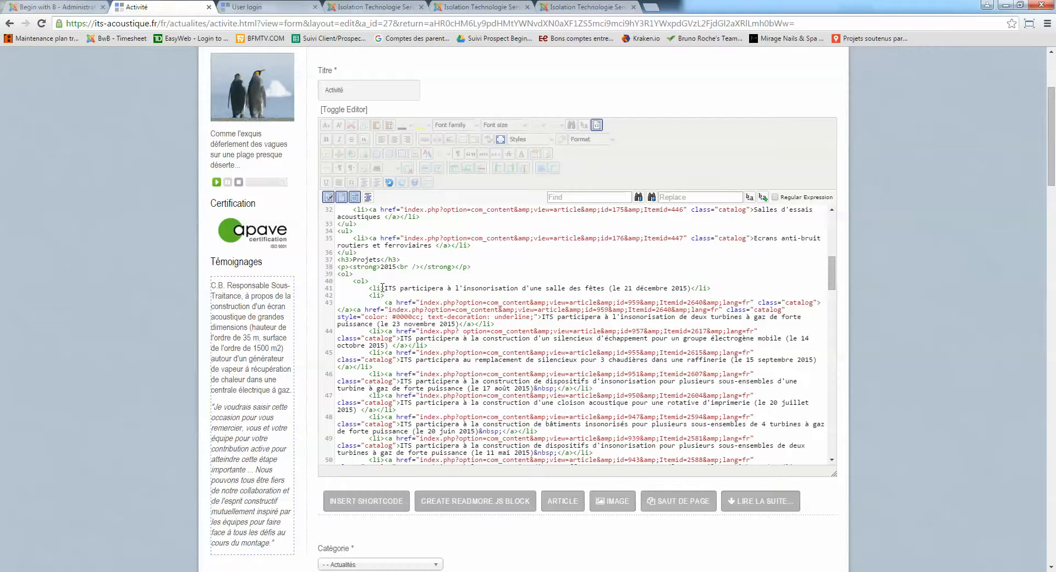
pyautogui.moveTo(384, 288); pyautogui.dragTo(689, 288)
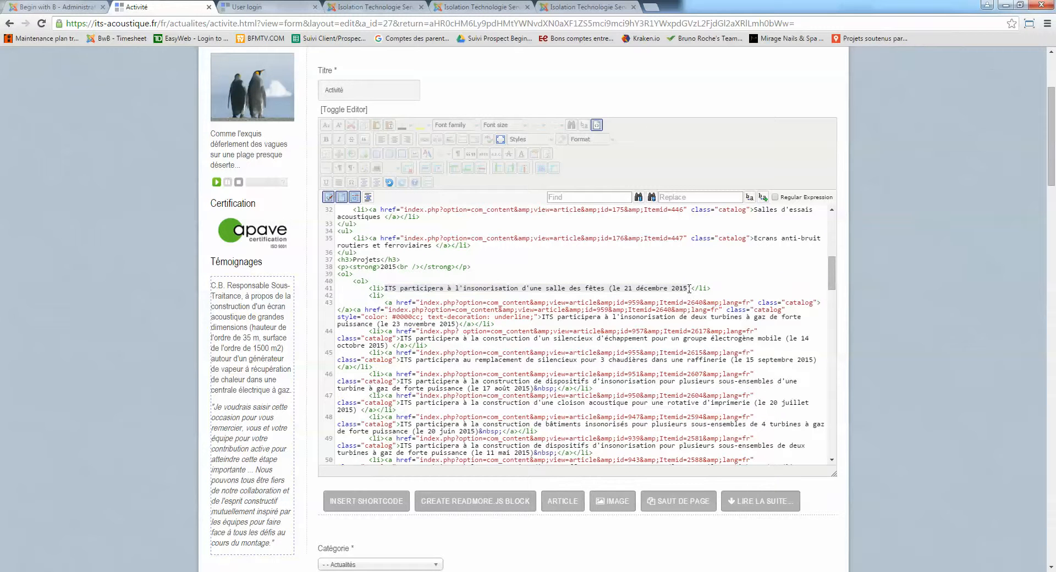
# - Delete the duplicate empty link preceding the 23 novembre 2015 project's link in the HTML source
pyautogui.click(617, 302)
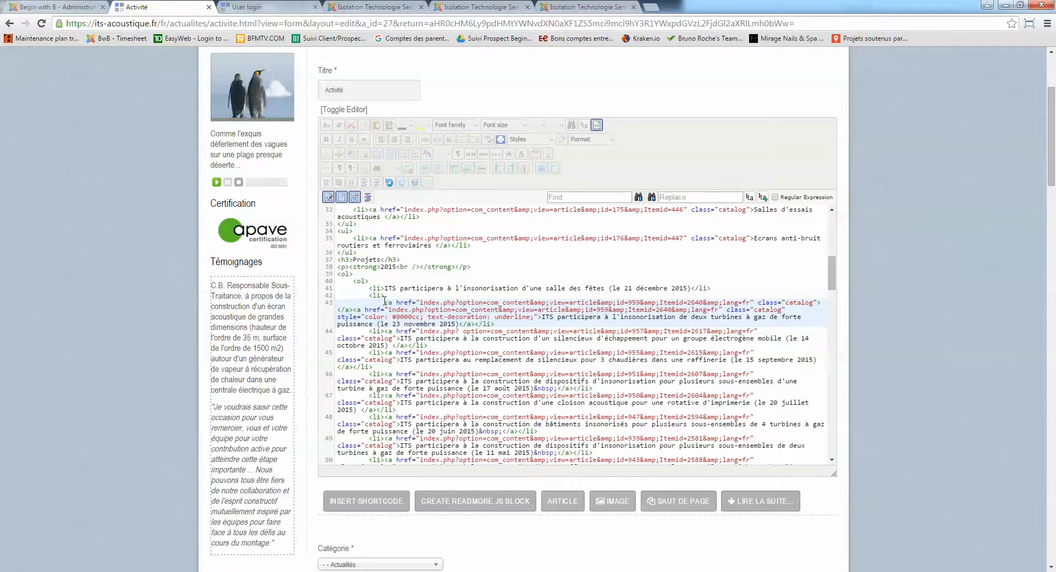
pyautogui.moveTo(375, 304); pyautogui.dragTo(355, 308)
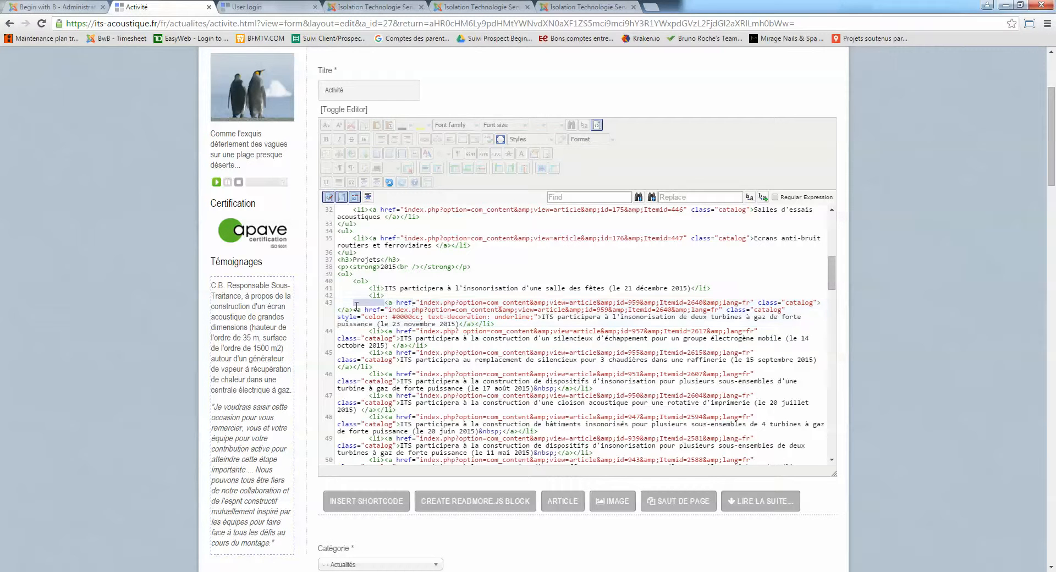
pyautogui.tripleClick(390, 304)
pyautogui.click(390, 303)
pyautogui.moveTo(353, 308); pyautogui.dragTo(384, 302)
pyautogui.press('BackSpace')
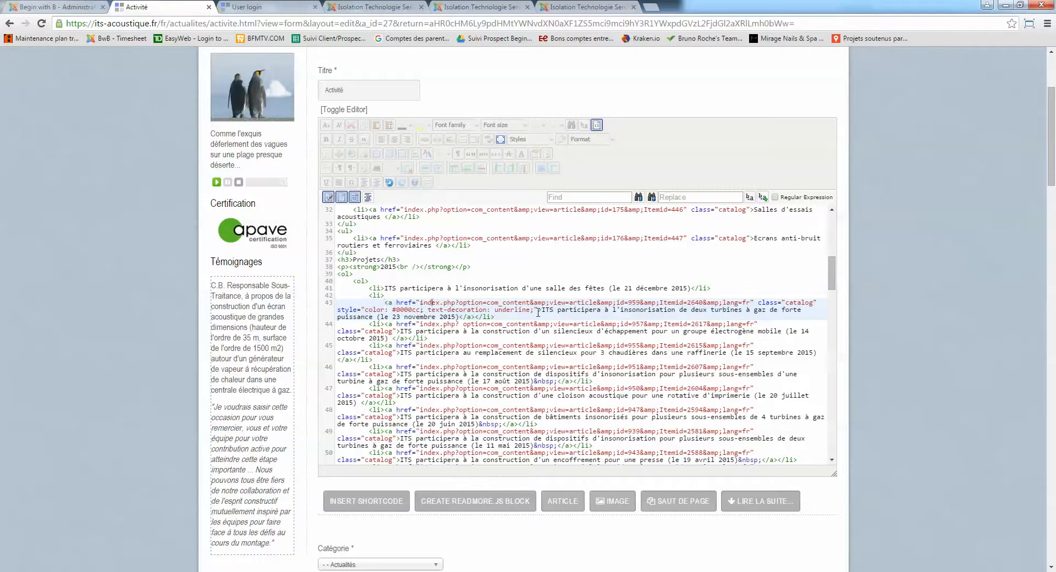
# - Examine the class="catalog" and inline style attributes of the 23 novembre 2015 project's link
pyautogui.moveTo(538, 311); pyautogui.dragTo(816, 300)
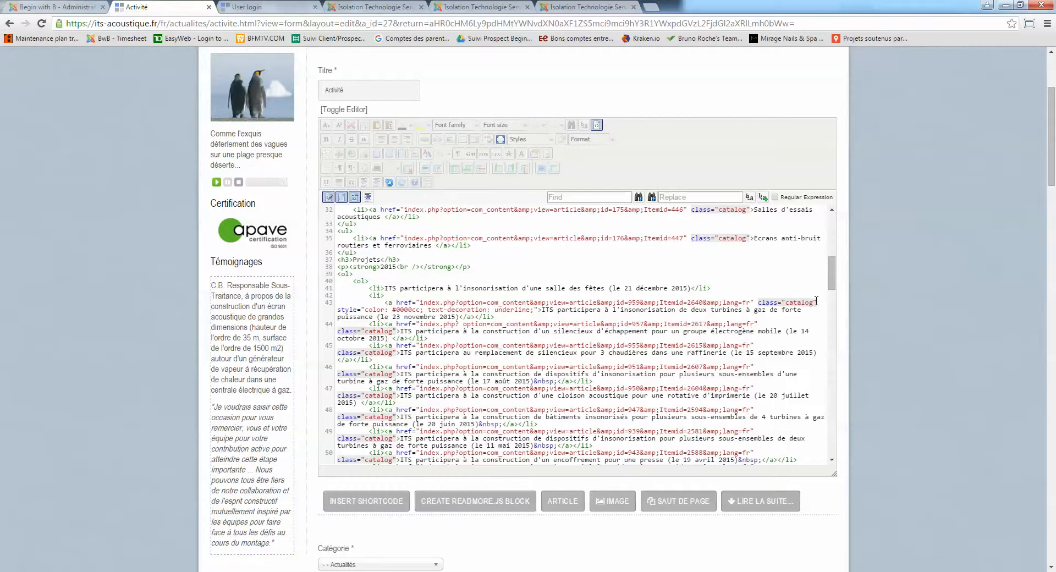
pyautogui.click(803, 303)
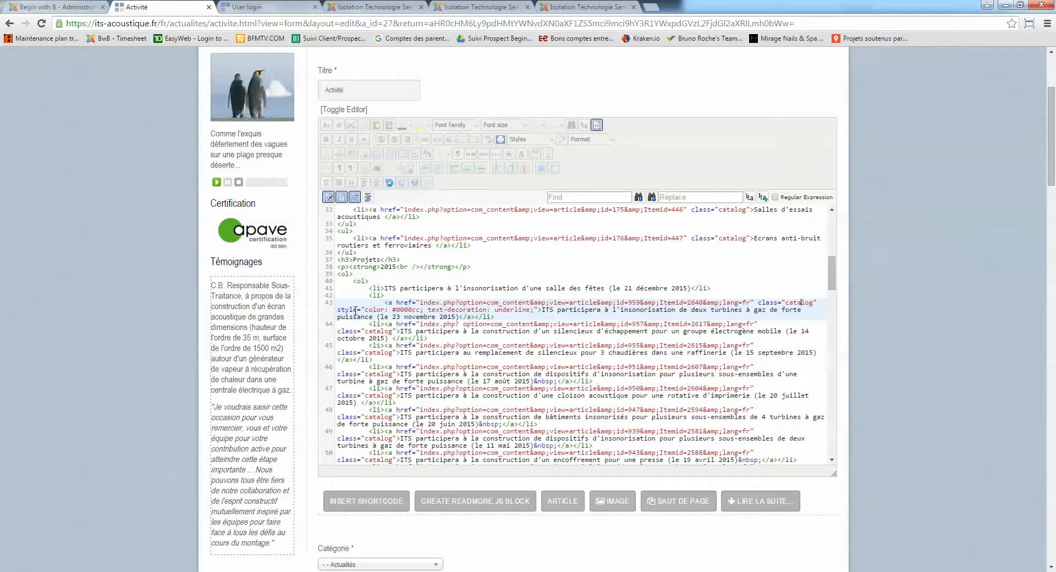
pyautogui.moveTo(340, 309); pyautogui.dragTo(438, 308)
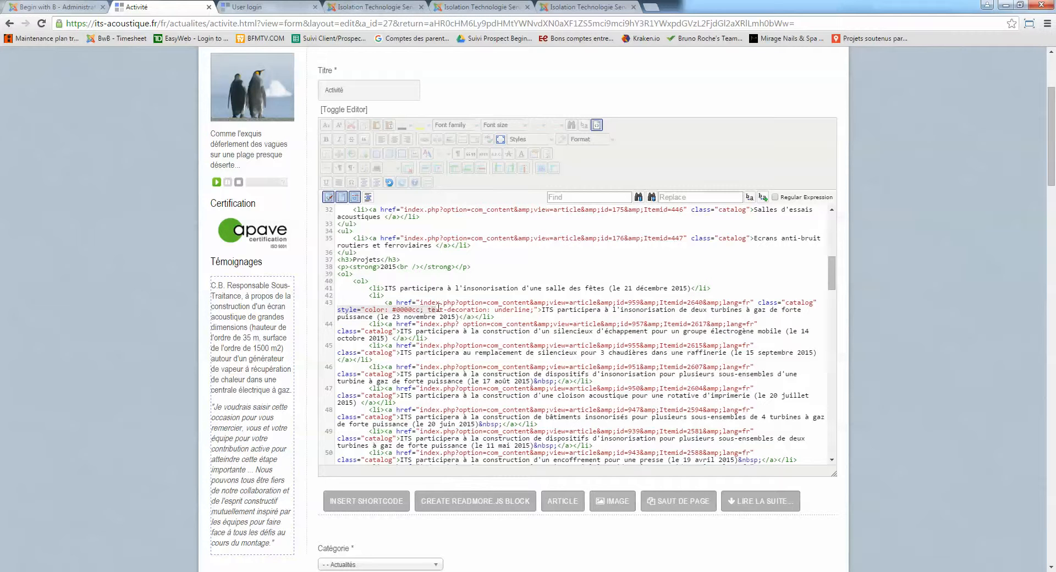
pyautogui.click(415, 310)
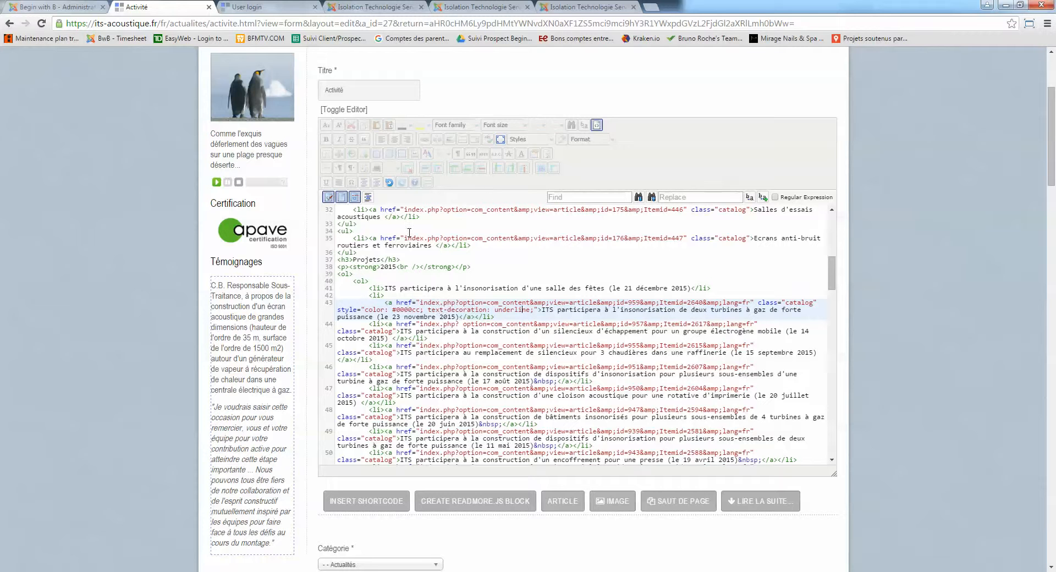
# - Return to the visual editor and remove the formatting from the 23 novembre 2015 project entry's text
pyautogui.click(596, 127)
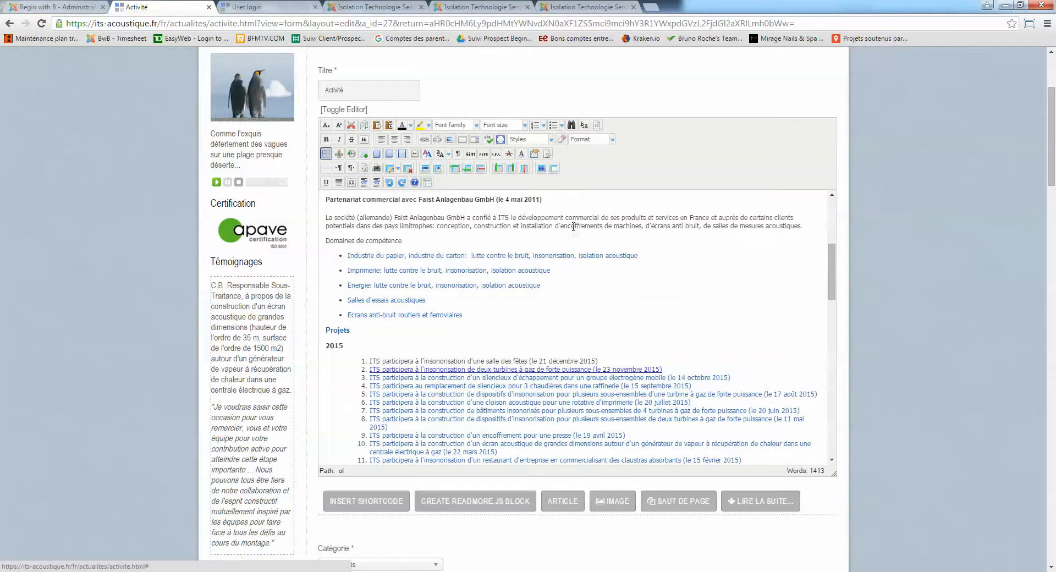
pyautogui.click(413, 369)
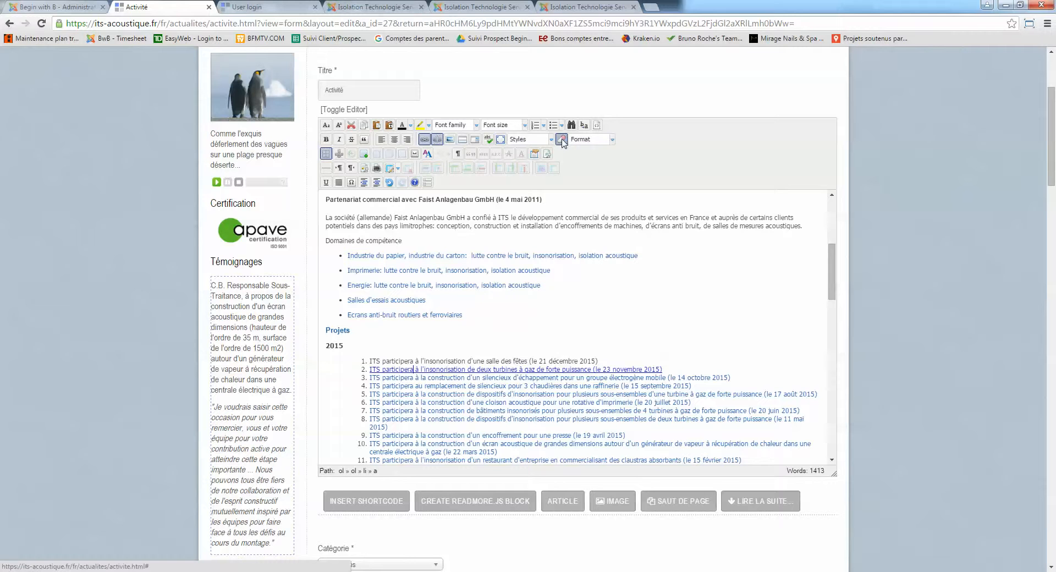
pyautogui.click(487, 378)
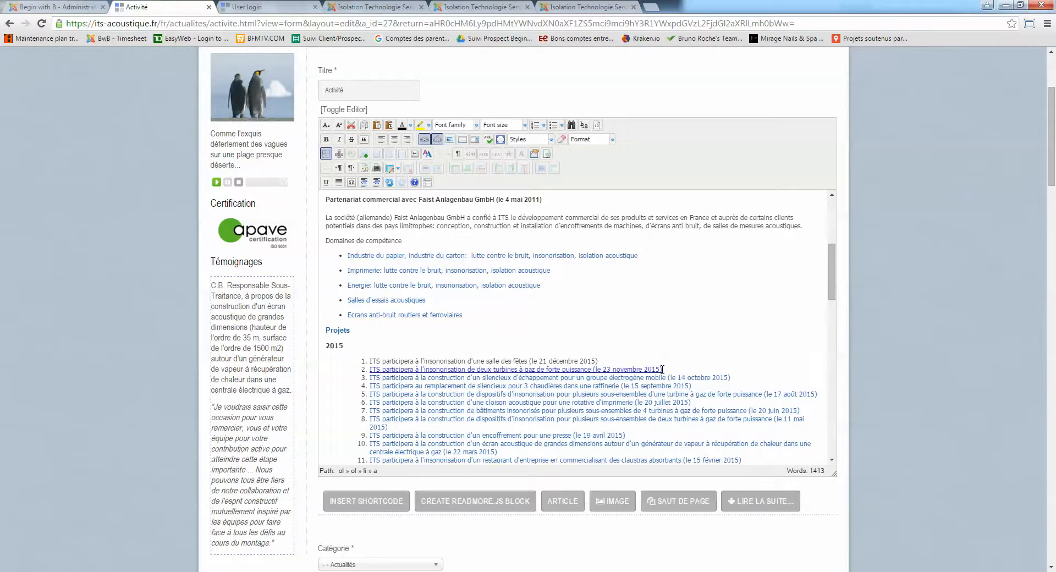
pyautogui.moveTo(662, 370); pyautogui.dragTo(370, 369)
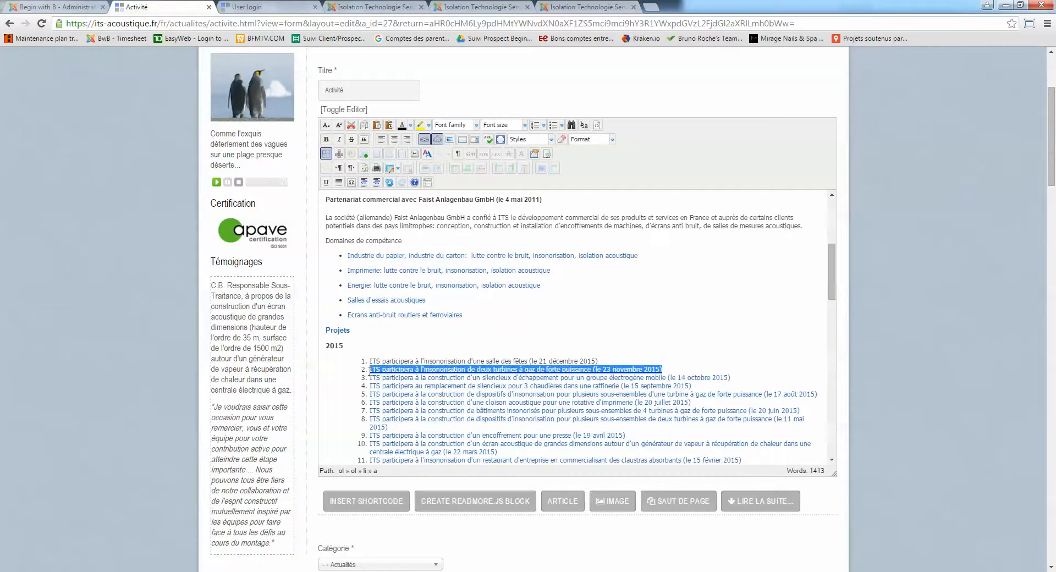
pyautogui.click(565, 141)
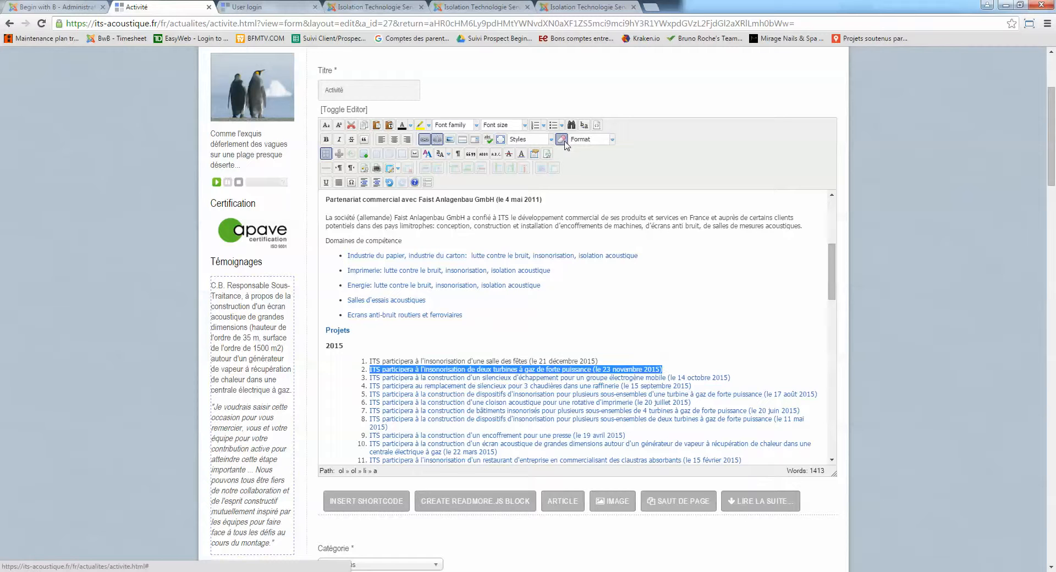
pyautogui.click(523, 396)
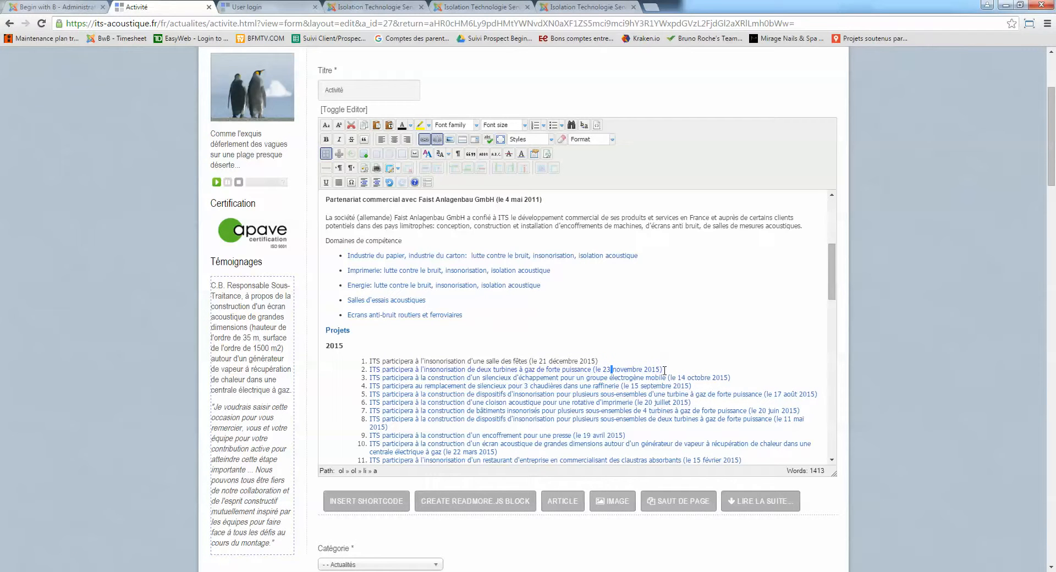
pyautogui.moveTo(663, 369); pyautogui.dragTo(372, 370)
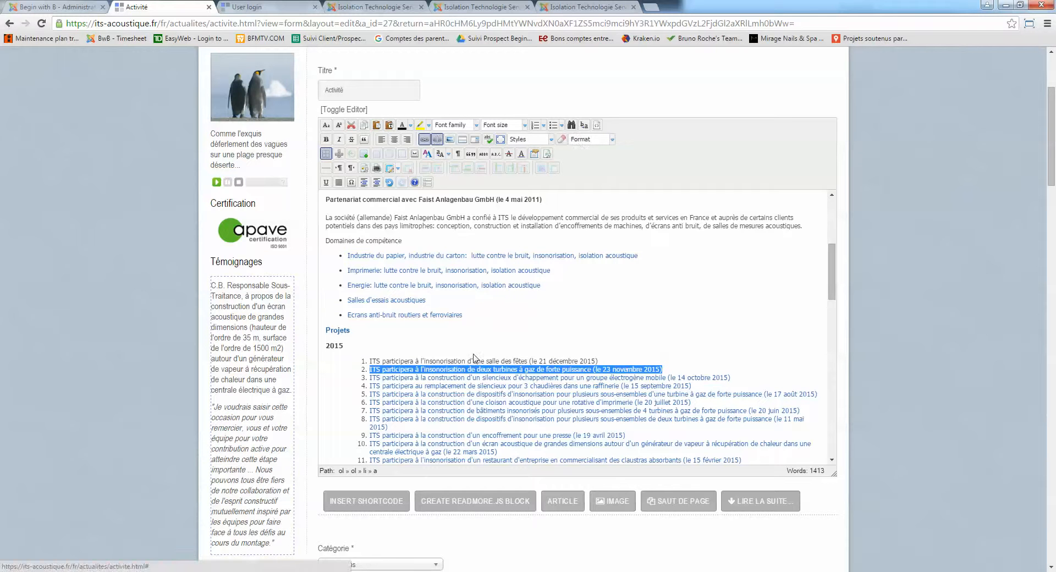
pyautogui.click(472, 371)
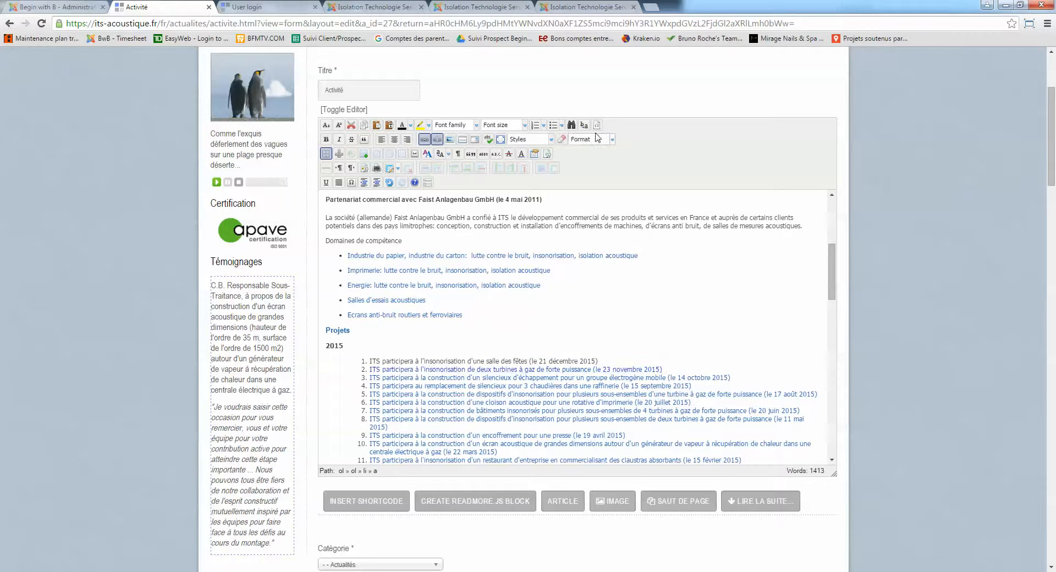
# - In the HTML source, add class="catalog" to the 23 novembre 2015 project's link after its href, matching the neighbouring links
pyautogui.click(597, 125)
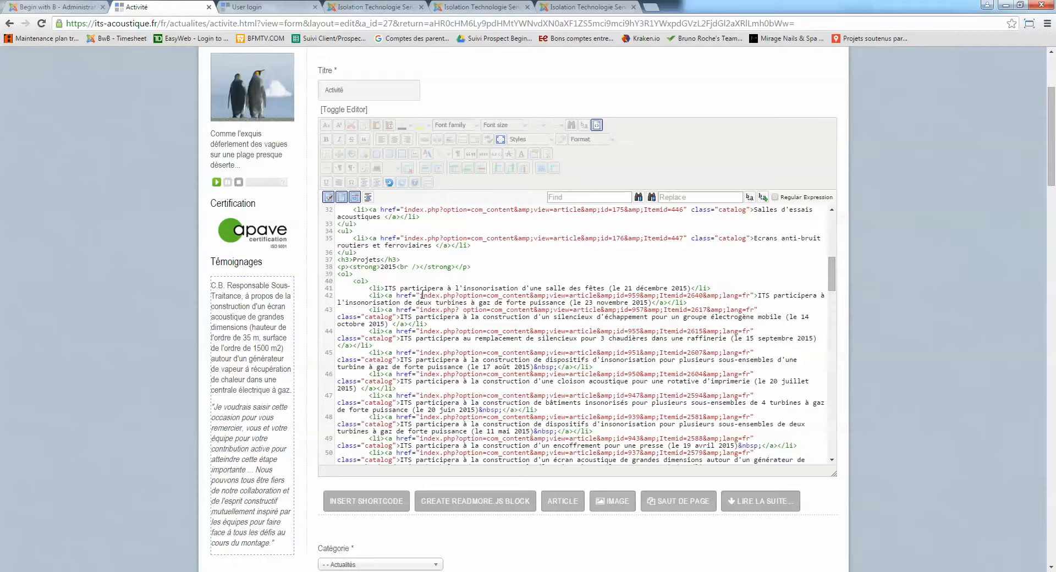
pyautogui.click(424, 295)
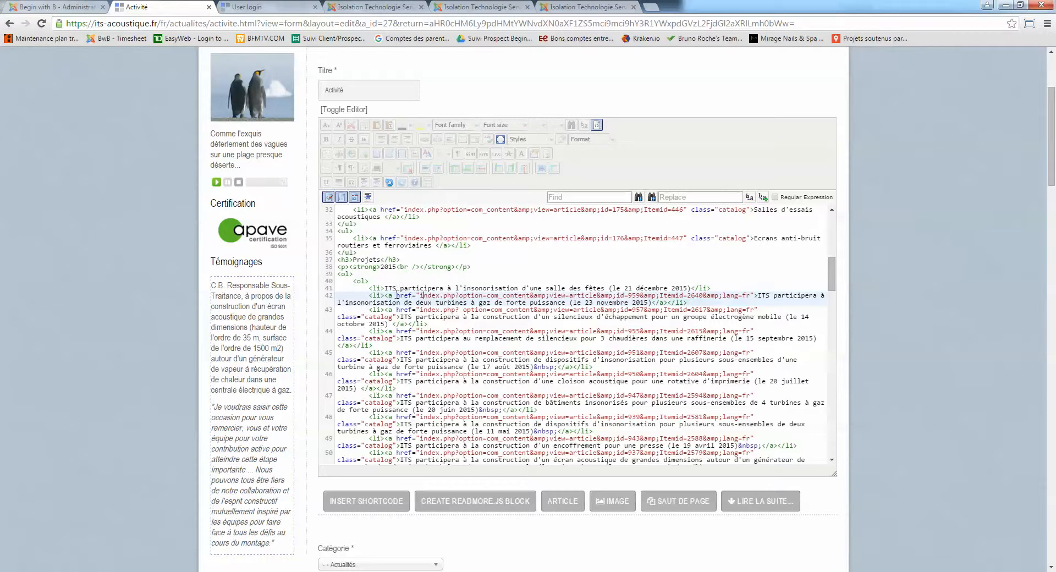
pyautogui.moveTo(398, 296); pyautogui.dragTo(753, 295)
pyautogui.click(753, 295)
pyautogui.moveTo(398, 318); pyautogui.dragTo(338, 319)
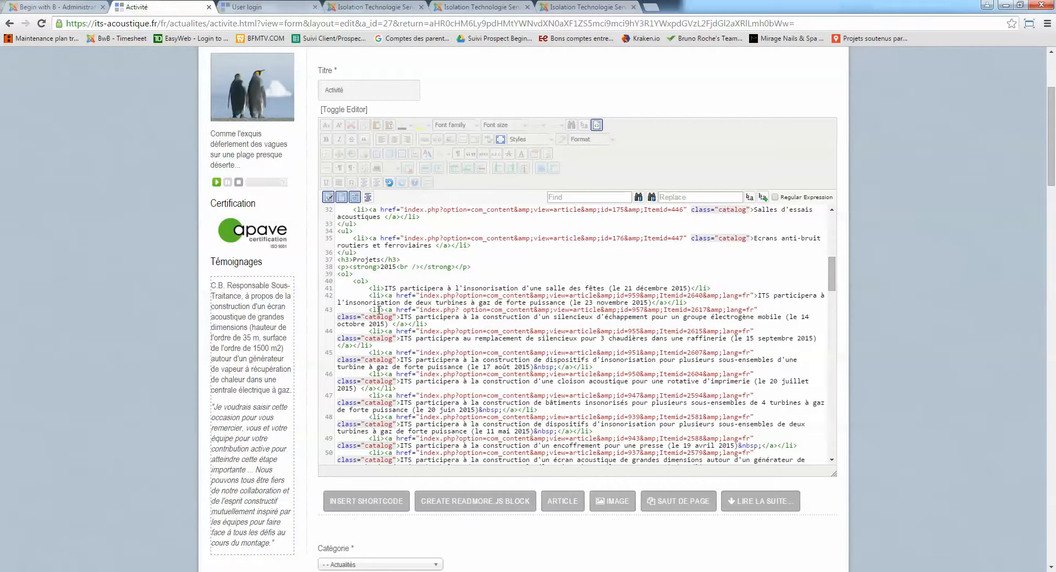
pyautogui.write('class="catalog"')
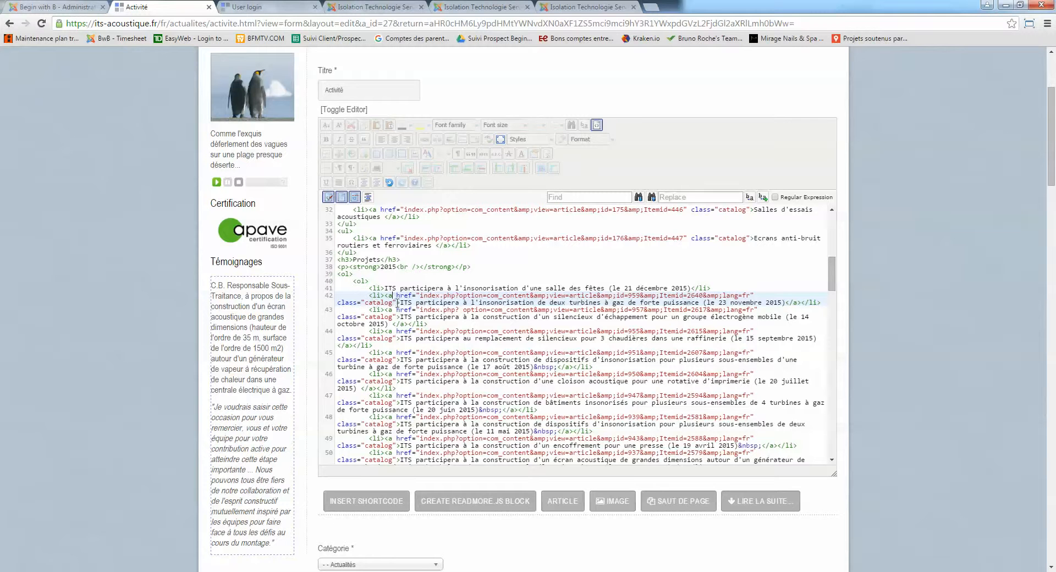
pyautogui.moveTo(397, 303); pyautogui.dragTo(339, 302)
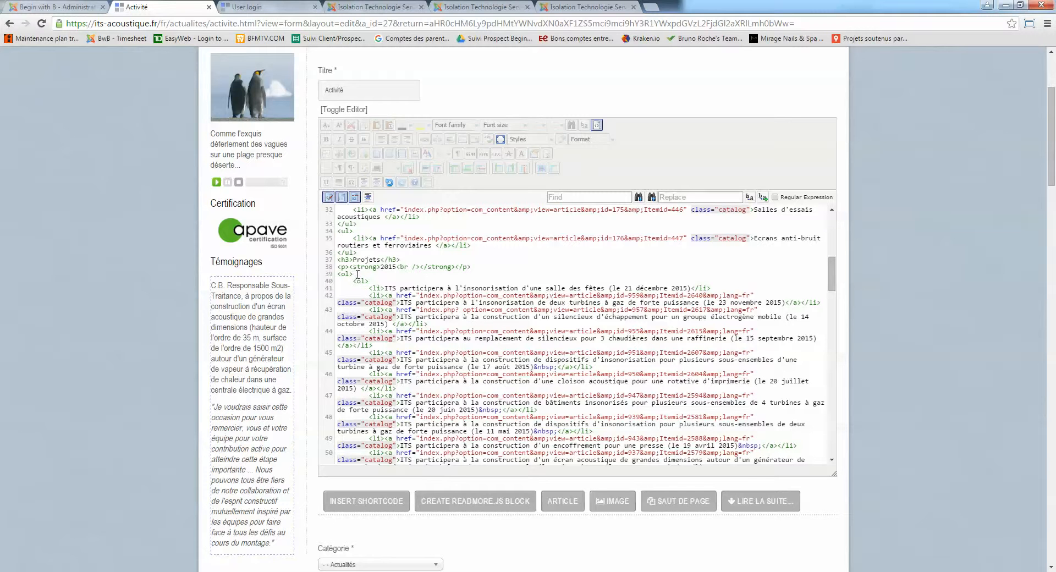
# - Return to the visual editor, save the Activité article and expand the Projets section on the published page
pyautogui.click(596, 126)
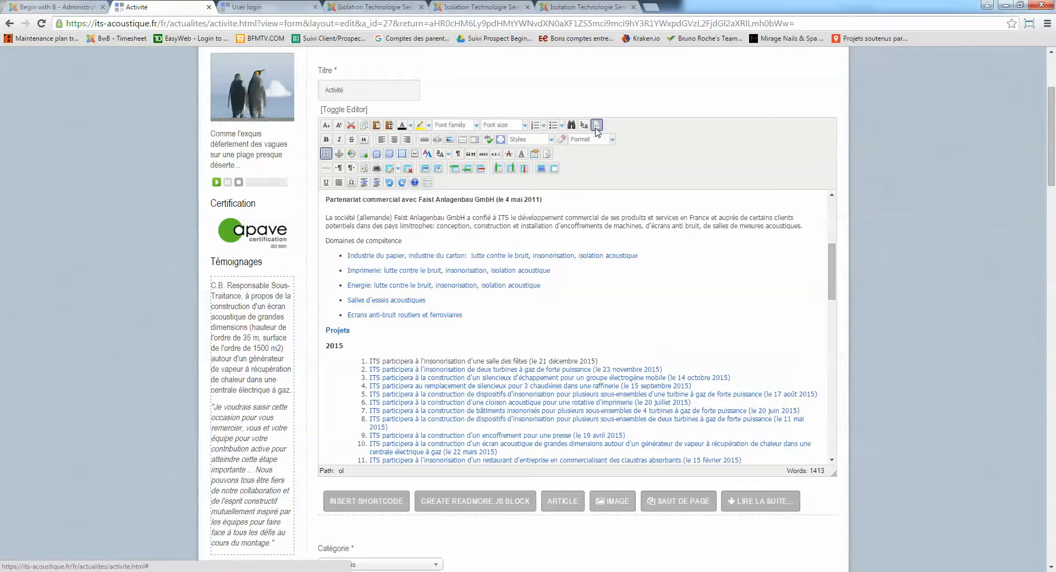
pyautogui.scroll(3, 739, 184)
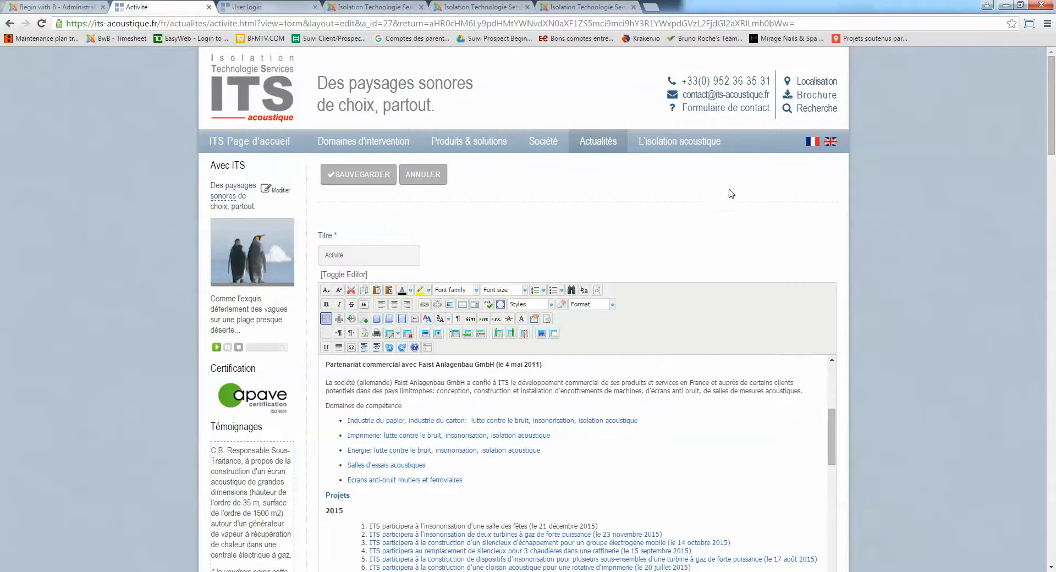
pyautogui.click(345, 175)
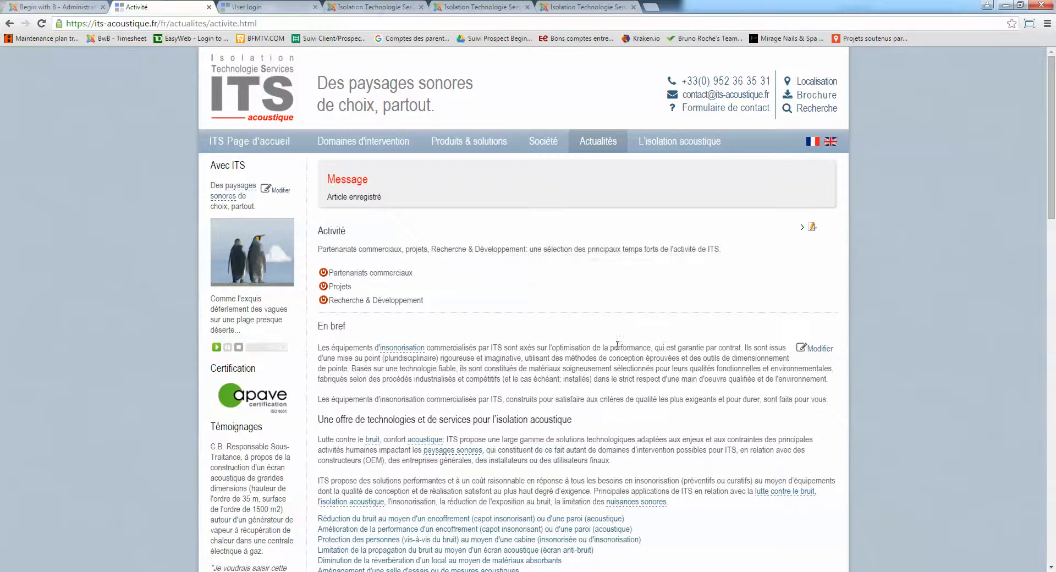
pyautogui.click(338, 288)
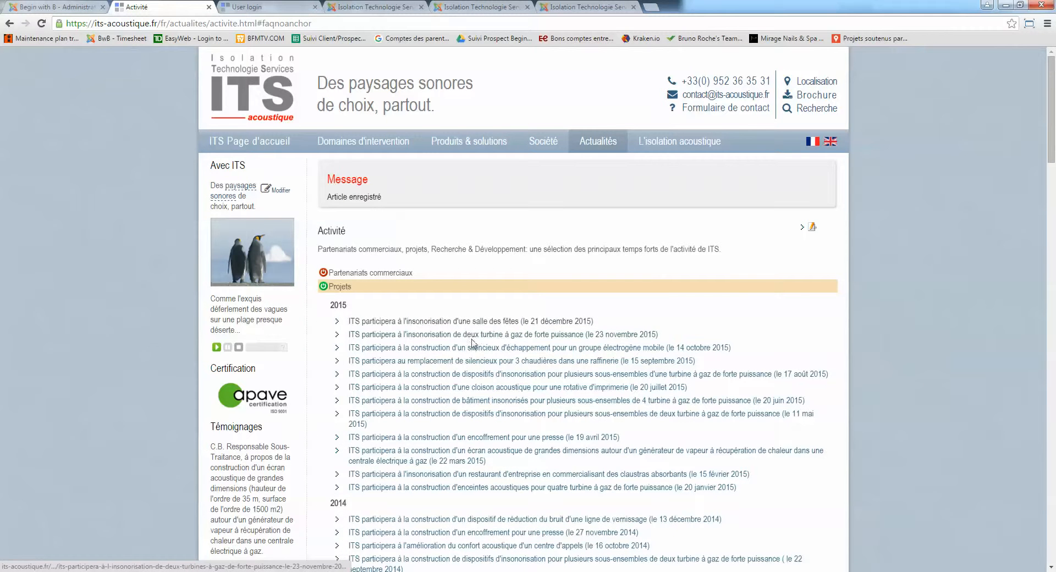